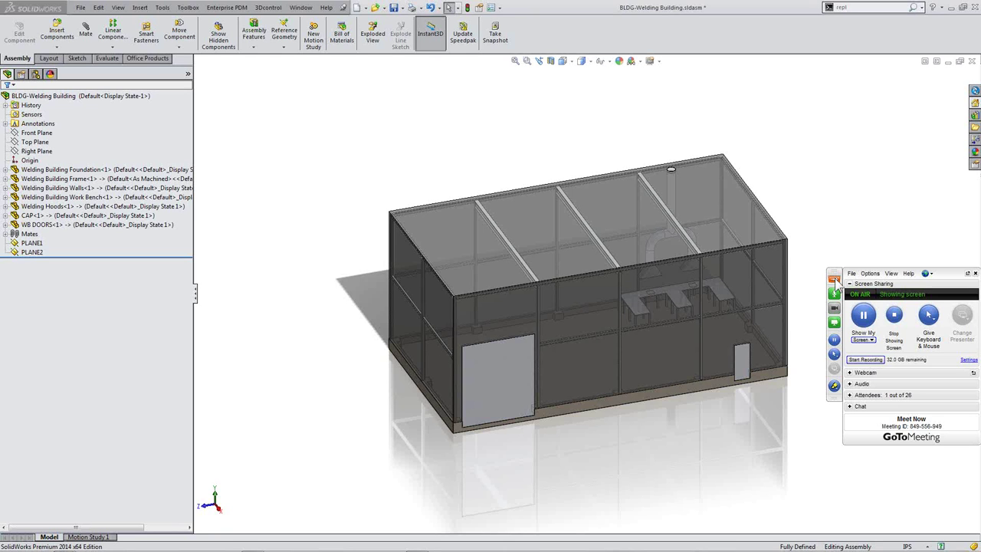
Orbit the welding building assembly to a lower, more frontal viewing angle.
{"action": "left_click", "coordinate": [835, 280]}
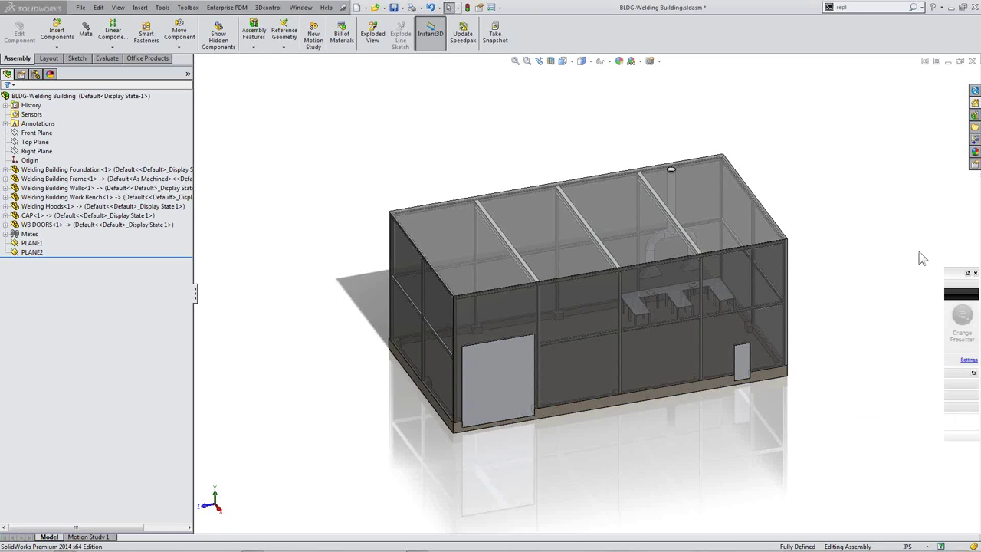
{"action": "middle_click_drag", "start_coordinate": [823, 332], "coordinate": [853, 339]}
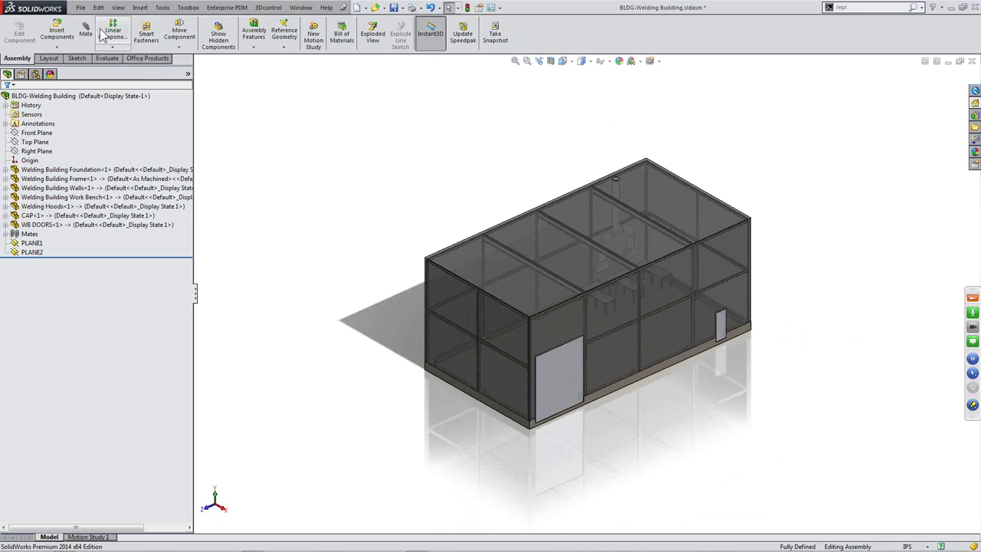
Make a drawing of the assembly from the Assy Drawing template and place the building view near the sheet top.
{"action": "left_click", "coordinate": [79, 8]}
{"action": "left_click", "coordinate": [94, 62]}
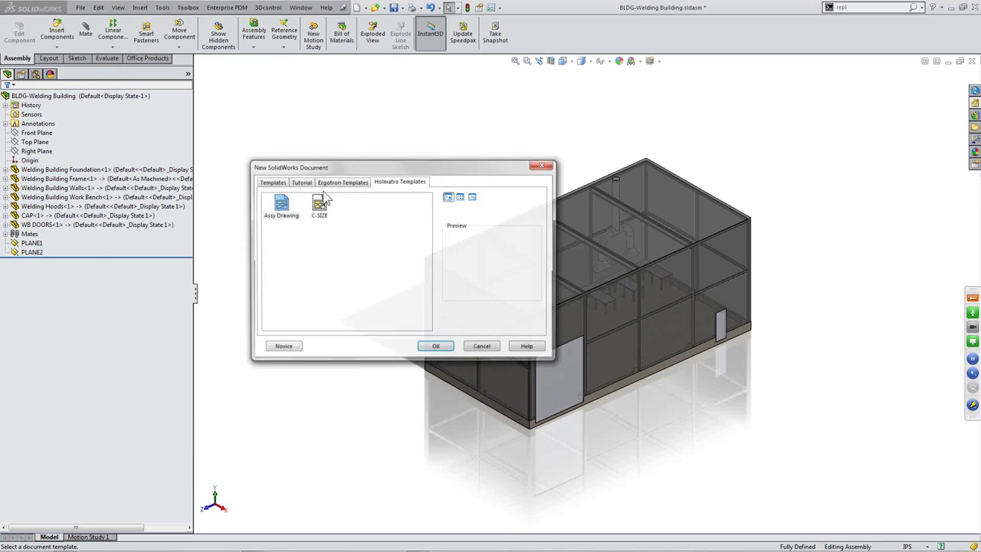
{"action": "double_click", "coordinate": [281, 202]}
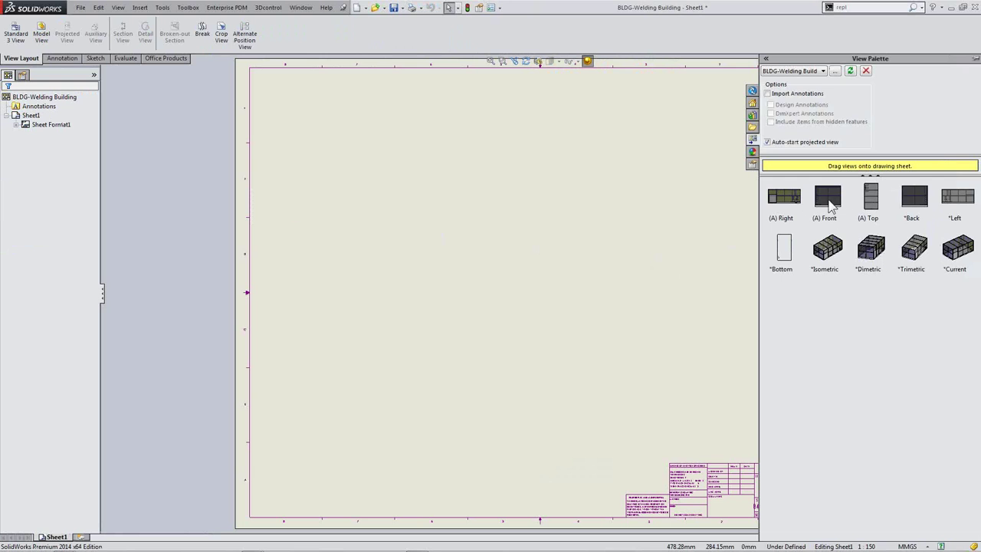
{"action": "mouse_move", "coordinate": [784, 197]}
{"action": "left_mouse_down"}
{"action": "mouse_move", "coordinate": [736, 208]}
{"action": "mouse_move", "coordinate": [478, 157]}
{"action": "mouse_move", "coordinate": [469, 136]}
{"action": "mouse_move", "coordinate": [499, 128]}
{"action": "left_mouse_up"}
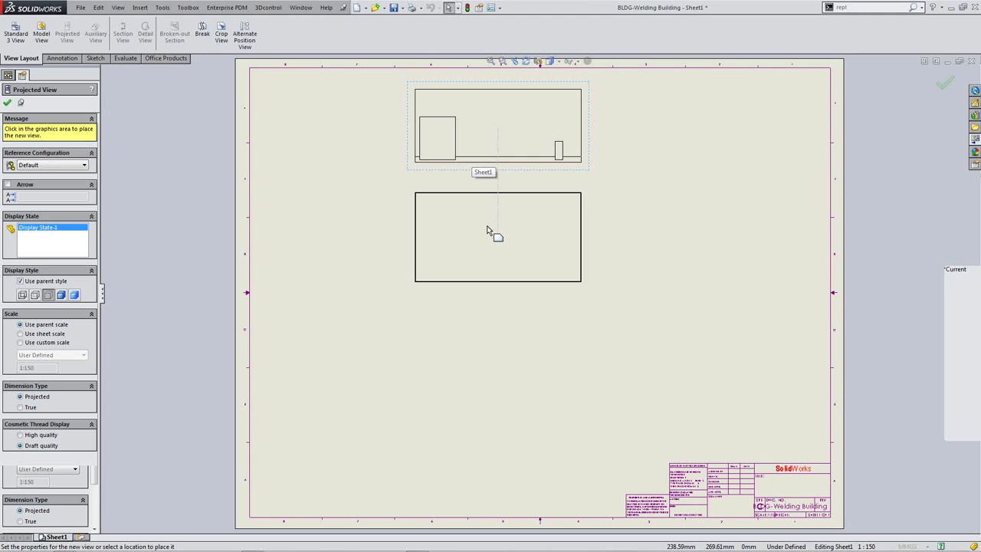
Set Drawing View1 to Hidden Lines Visible, then zoom to fit the whole sheet.
{"action": "key", "text": "Escape"}
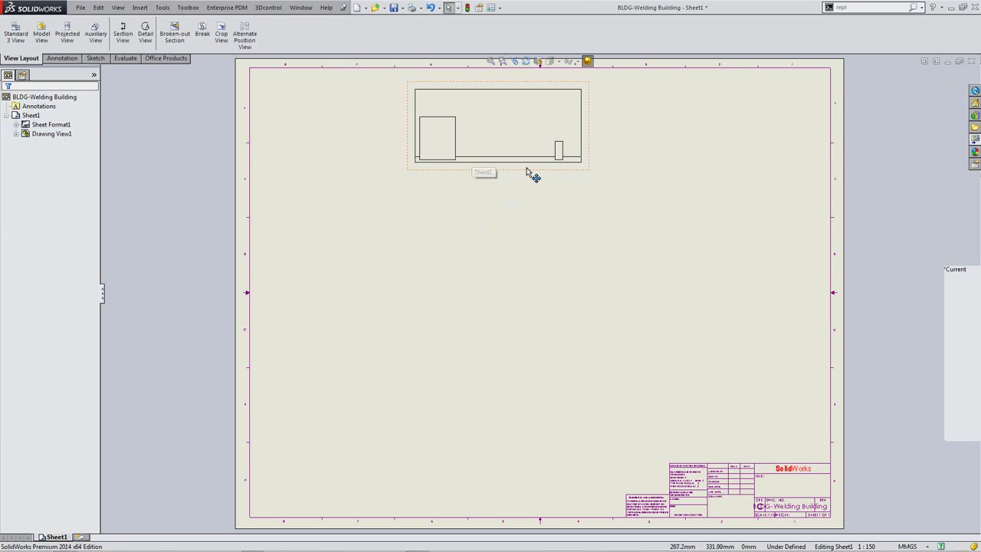
{"action": "left_click", "coordinate": [528, 162]}
{"action": "left_click", "coordinate": [555, 64]}
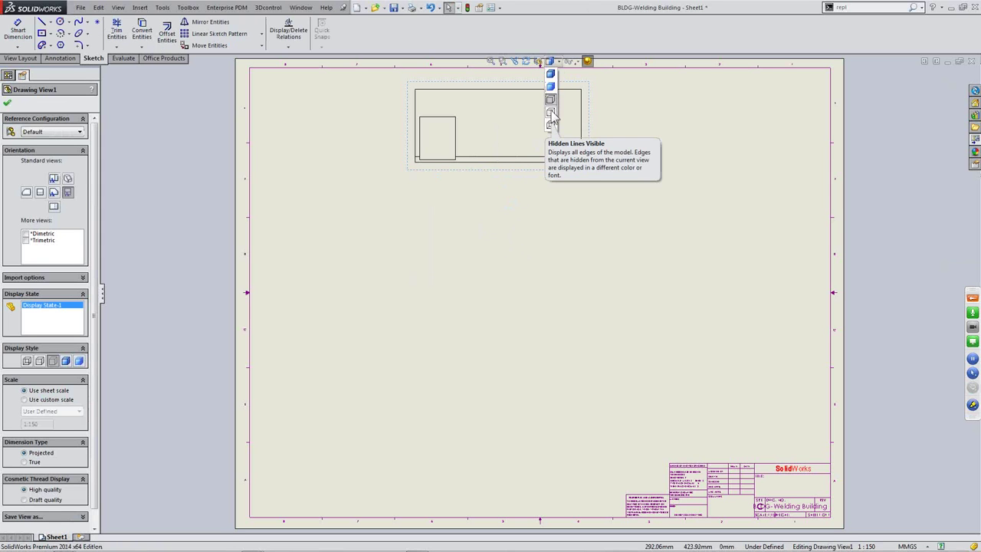
{"action": "left_click", "coordinate": [550, 125]}
{"action": "left_click", "coordinate": [578, 192]}
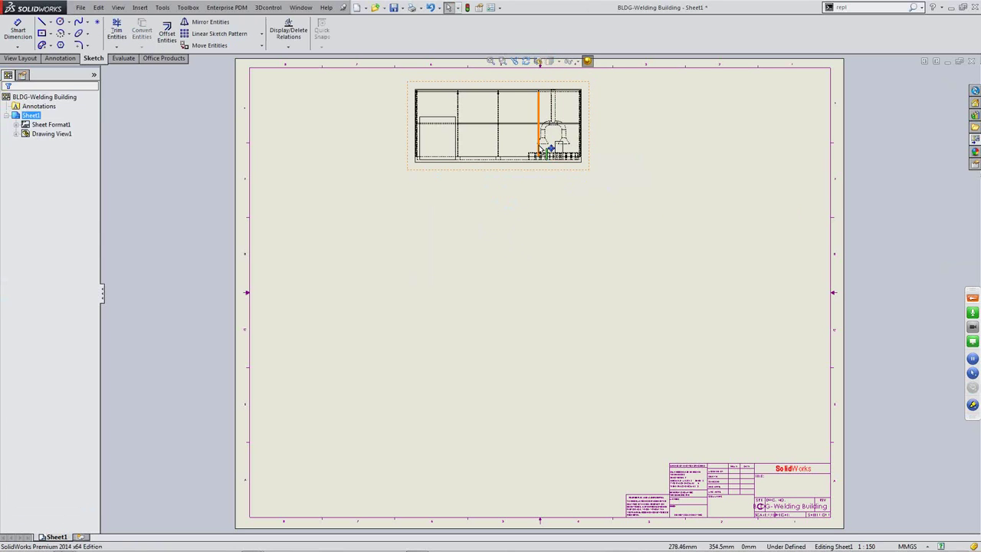
{"action": "scroll", "coordinate": [576, 157], "scroll_direction": "down", "scroll_amount": 5}
{"action": "scroll", "coordinate": [577, 157], "scroll_direction": "down", "scroll_amount": 5}
{"action": "scroll", "coordinate": [499, 187], "scroll_direction": "down", "scroll_amount": 1}
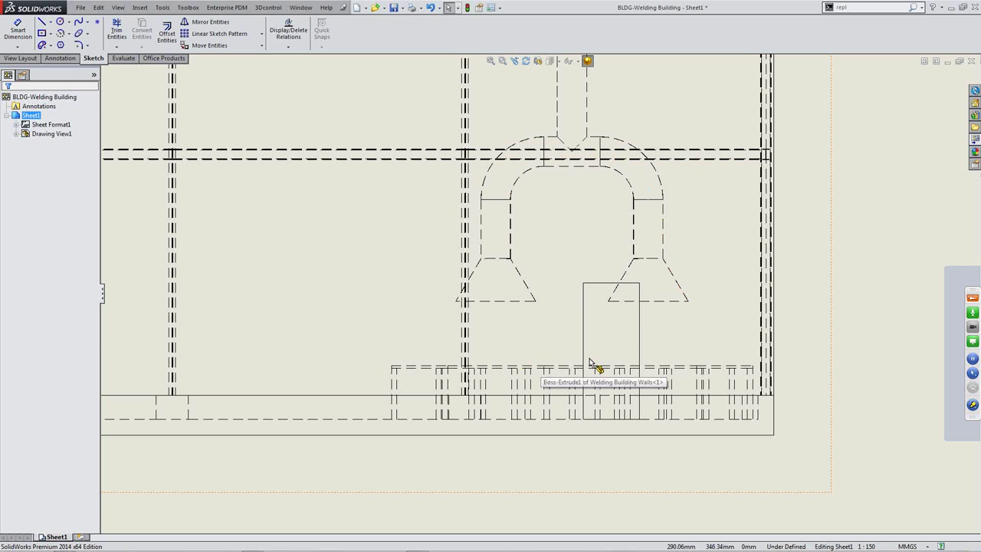
{"action": "scroll", "coordinate": [466, 365], "scroll_direction": "up", "scroll_amount": 5}
{"action": "key", "text": "f"}
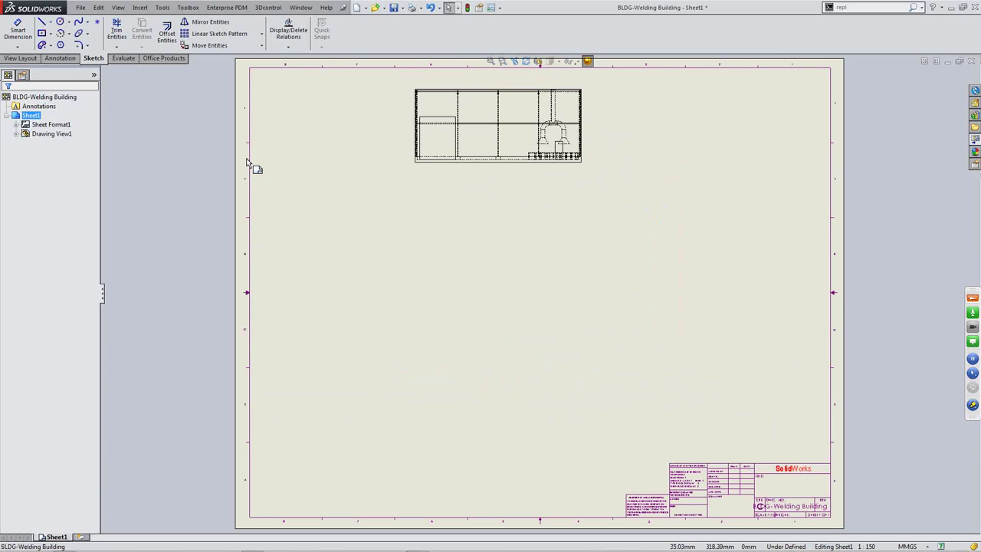
Cut horizontal Section A-A through the building view, flip its arrows downward, and place it below.
{"action": "left_click", "coordinate": [20, 58]}
{"action": "left_click", "coordinate": [125, 45]}
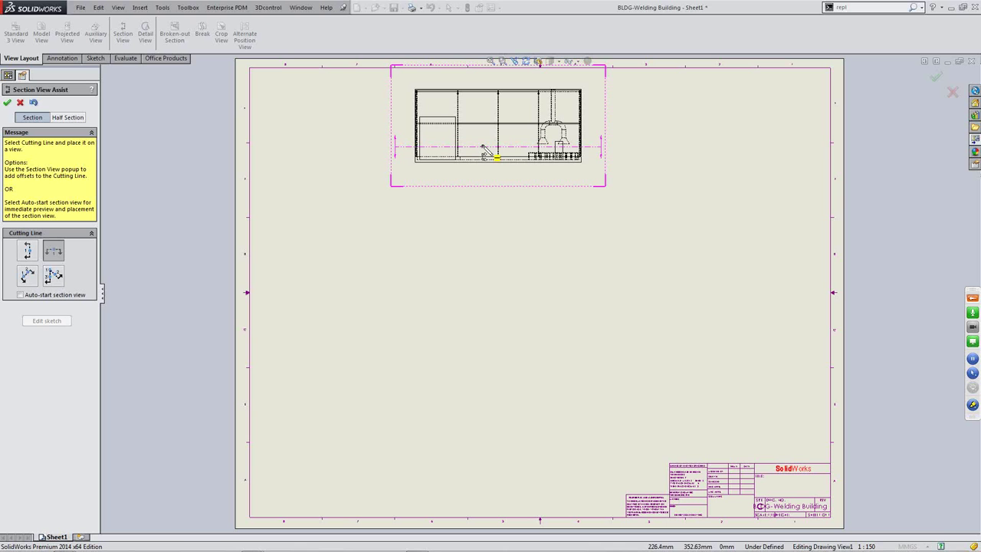
{"action": "key", "text": "Tab"}
{"action": "key", "text": "Tab"}
{"action": "key", "text": "Tab"}
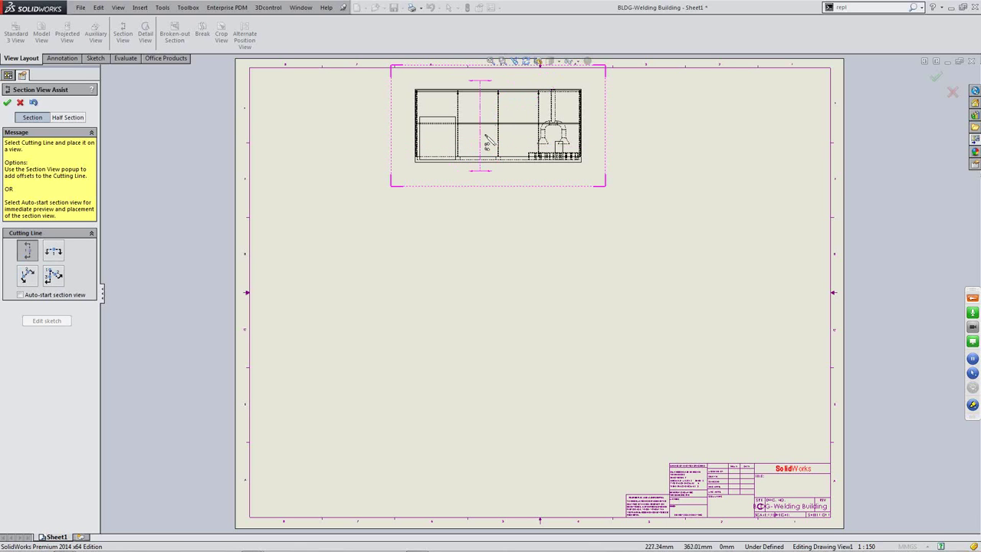
{"action": "key", "text": "Tab"}
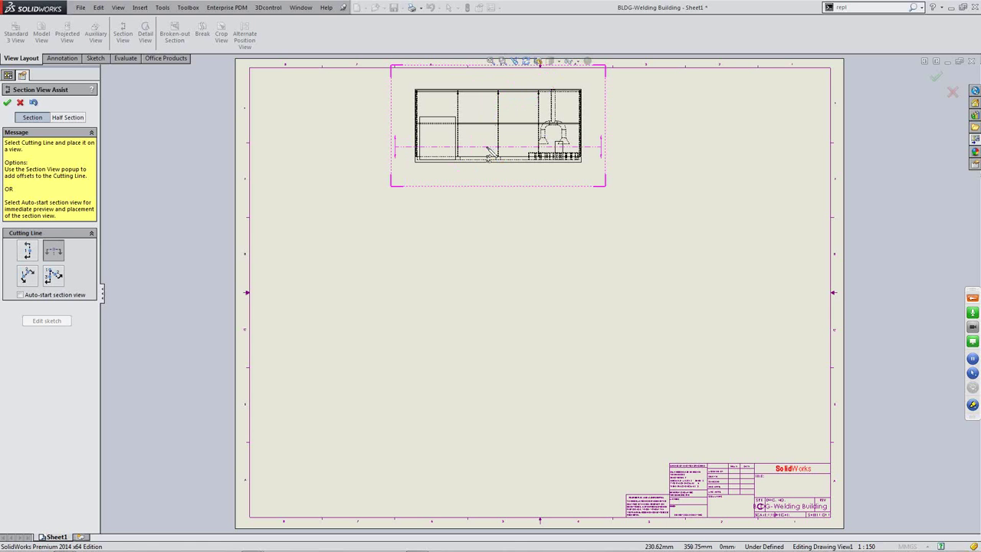
{"action": "left_click", "coordinate": [490, 151]}
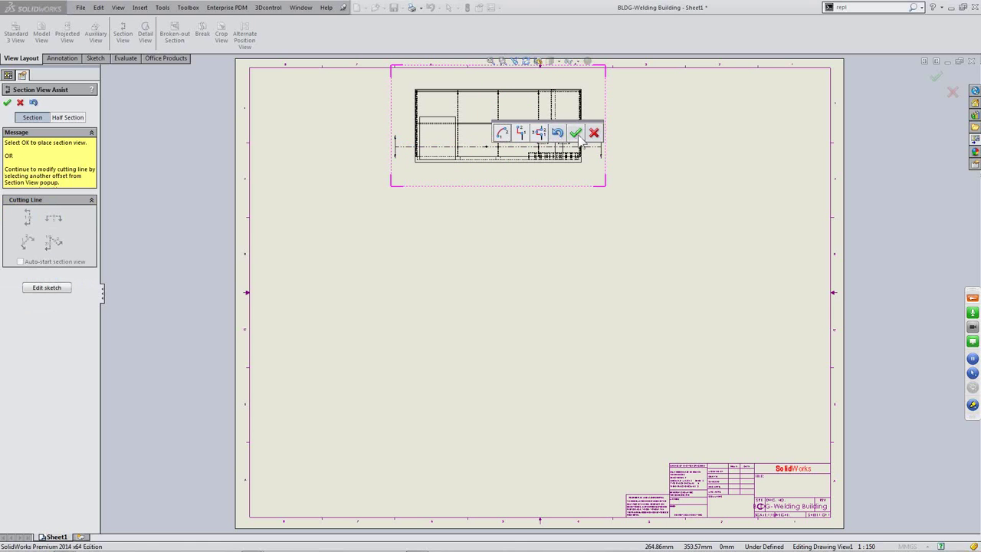
{"action": "left_click", "coordinate": [577, 134]}
{"action": "left_click", "coordinate": [496, 309]}
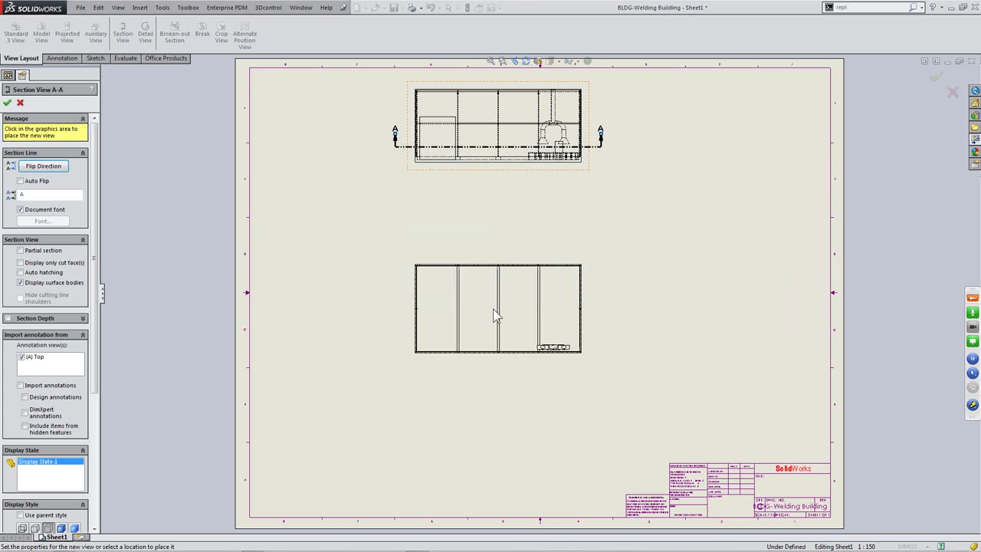
{"action": "left_click", "coordinate": [43, 166]}
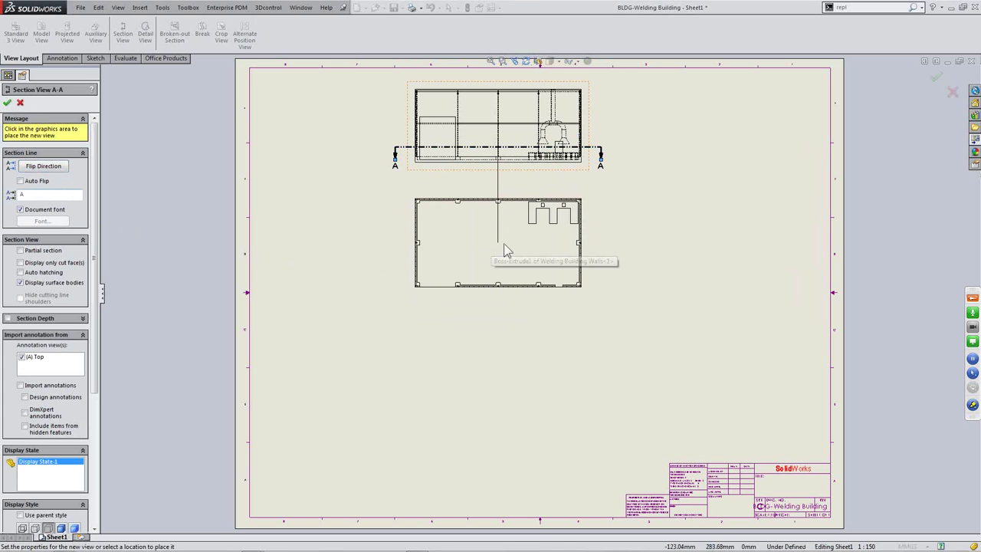
{"action": "left_click", "coordinate": [504, 307]}
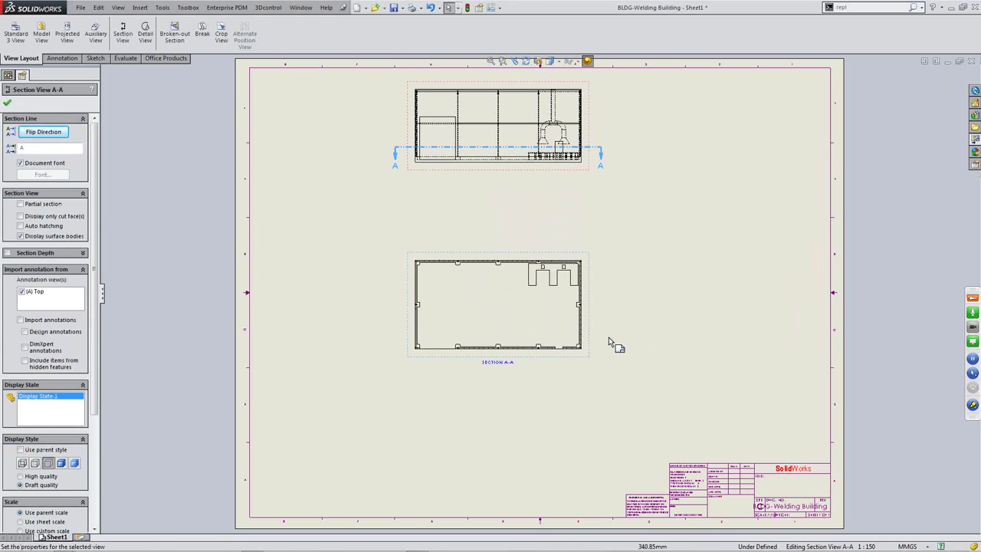
Sketch a center rectangle enclosing the tables at the right end of Section A-A.
{"action": "left_click", "coordinate": [600, 301]}
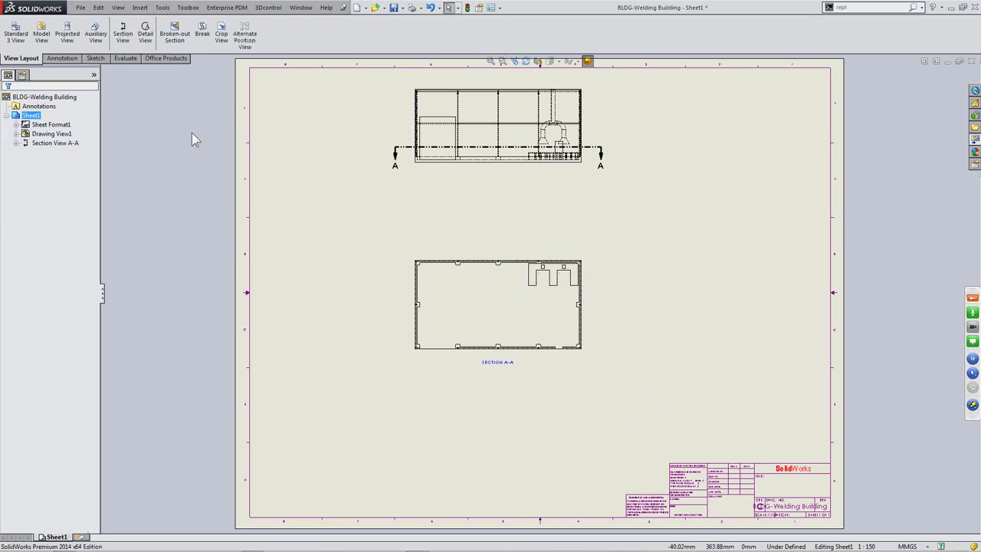
{"action": "left_click", "coordinate": [93, 60]}
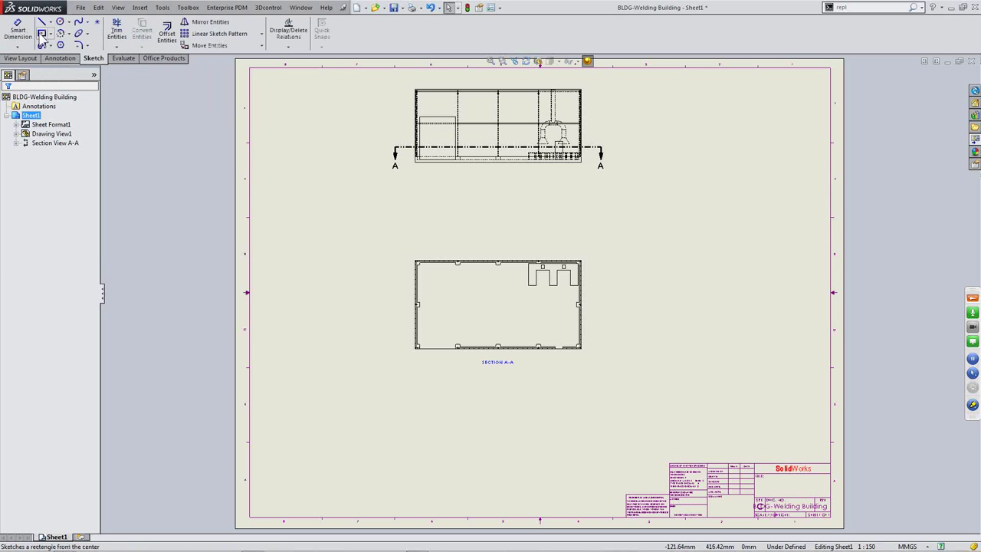
{"action": "left_click", "coordinate": [43, 35]}
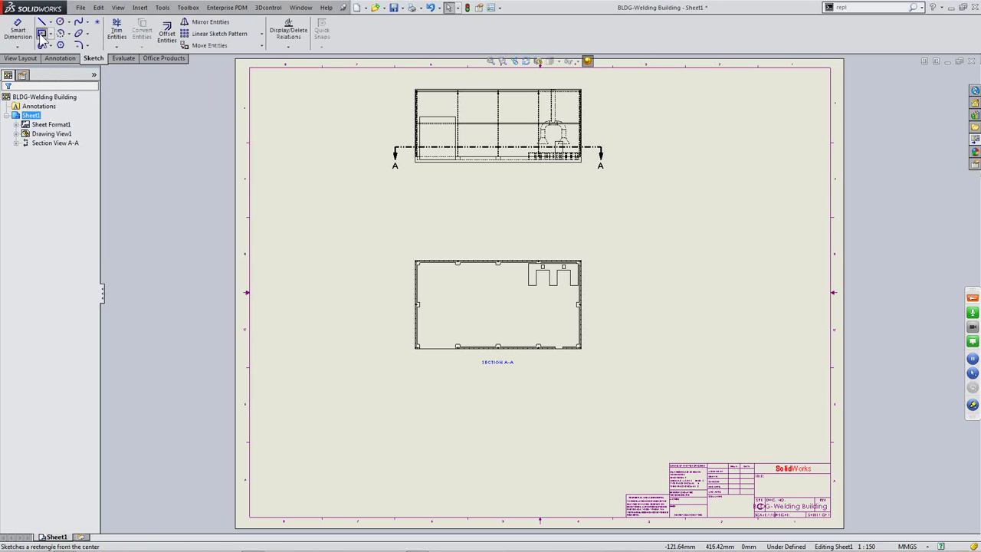
{"action": "left_click", "coordinate": [552, 276]}
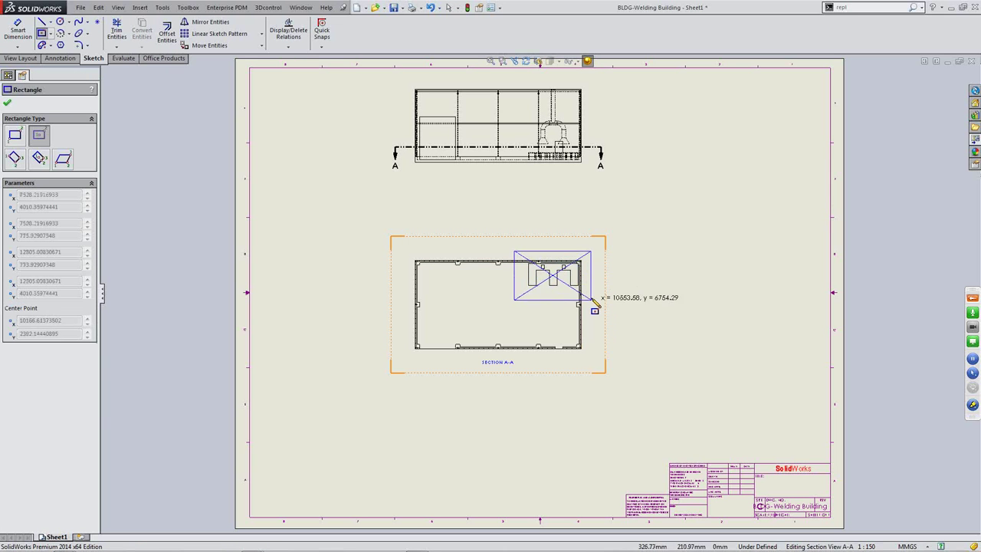
{"action": "left_click", "coordinate": [591, 298]}
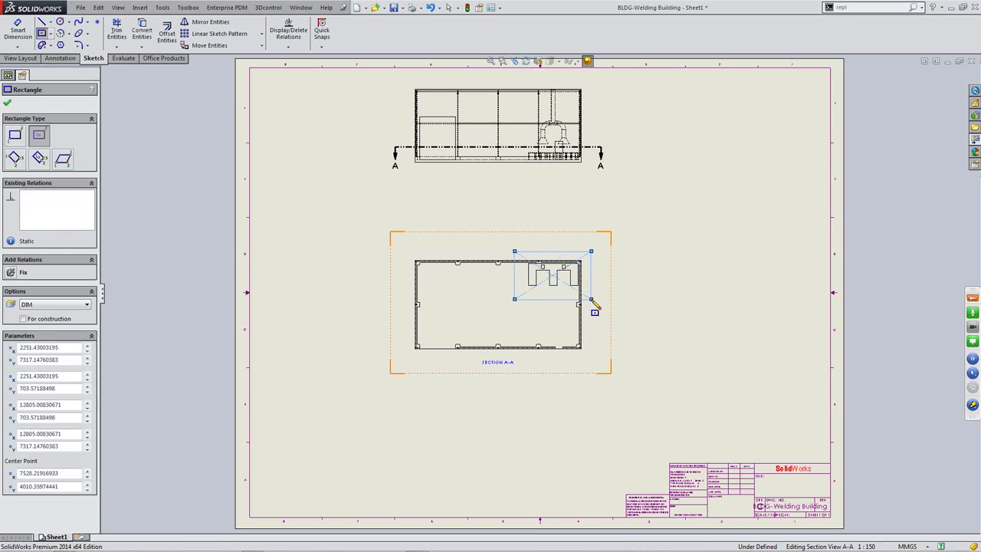
{"action": "left_click", "coordinate": [22, 59]}
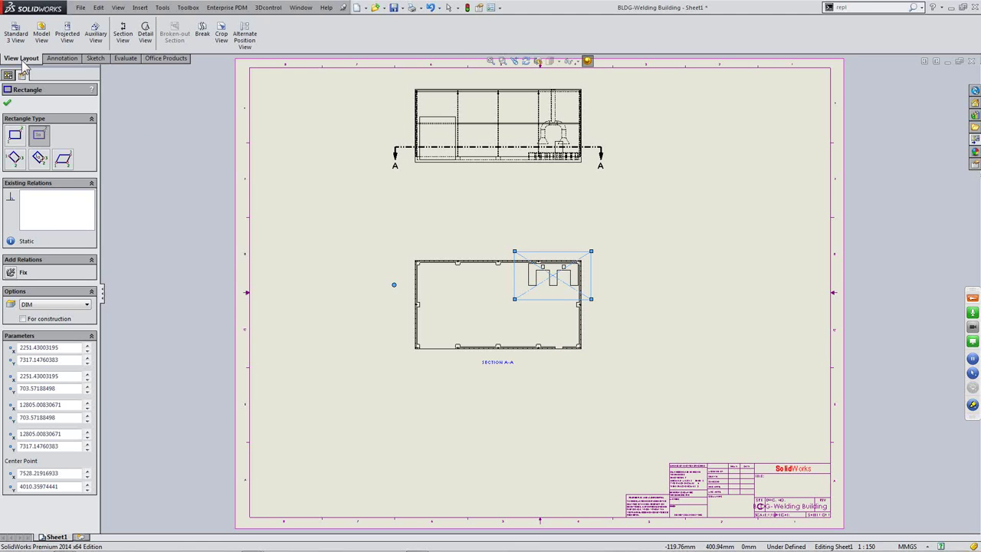
Crop Section A-A to the rectangle and drag the cropped view into position.
{"action": "left_click", "coordinate": [221, 37]}
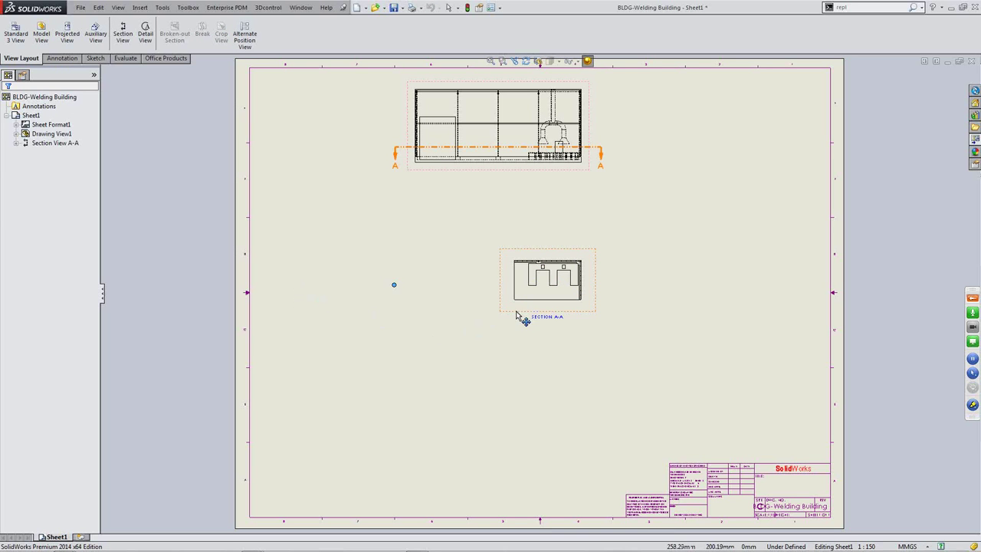
{"action": "left_click_drag", "start_coordinate": [521, 317], "coordinate": [521, 278]}
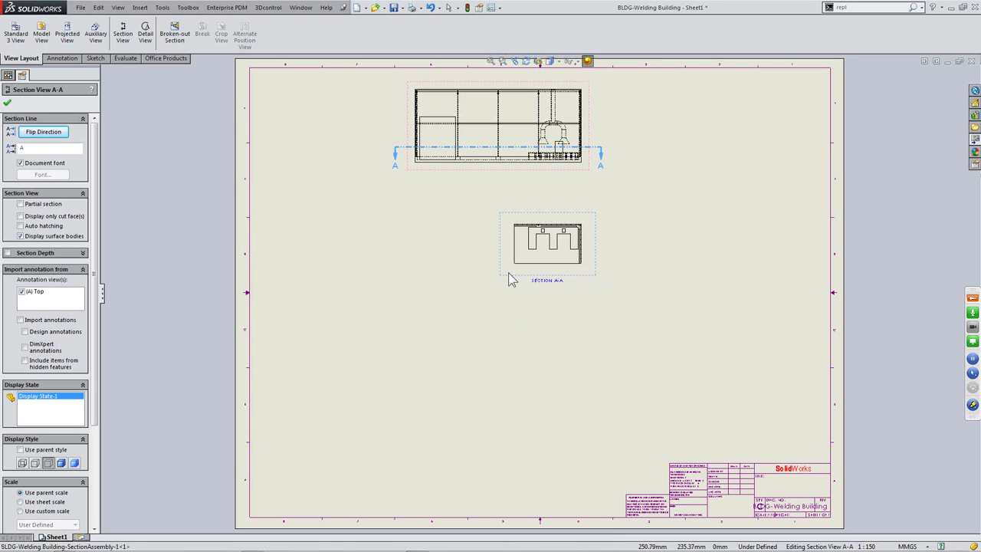
Break Section A-A's alignment with its parent view and drag it down toward the sheet centre.
{"action": "right_click", "coordinate": [508, 273]}
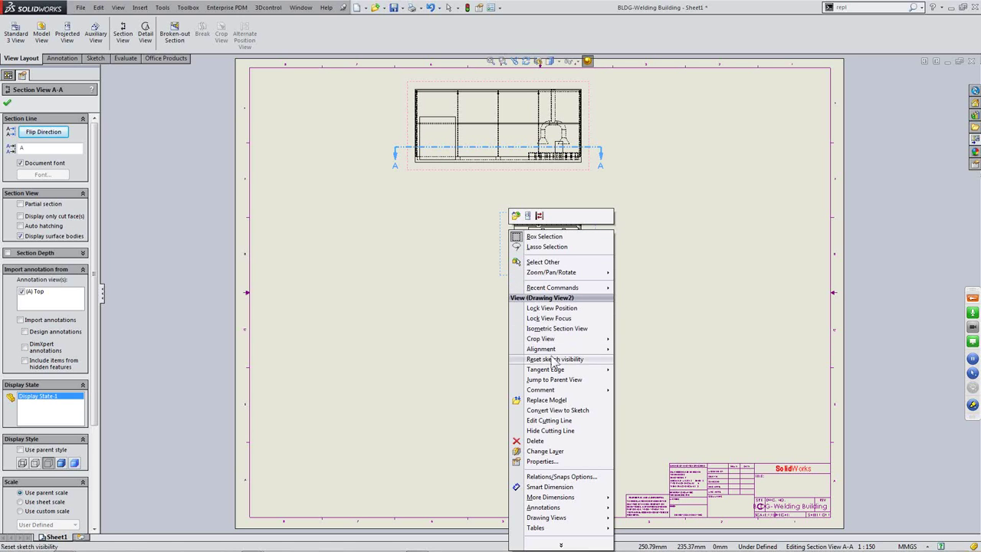
{"action": "mouse_move", "coordinate": [553, 353]}
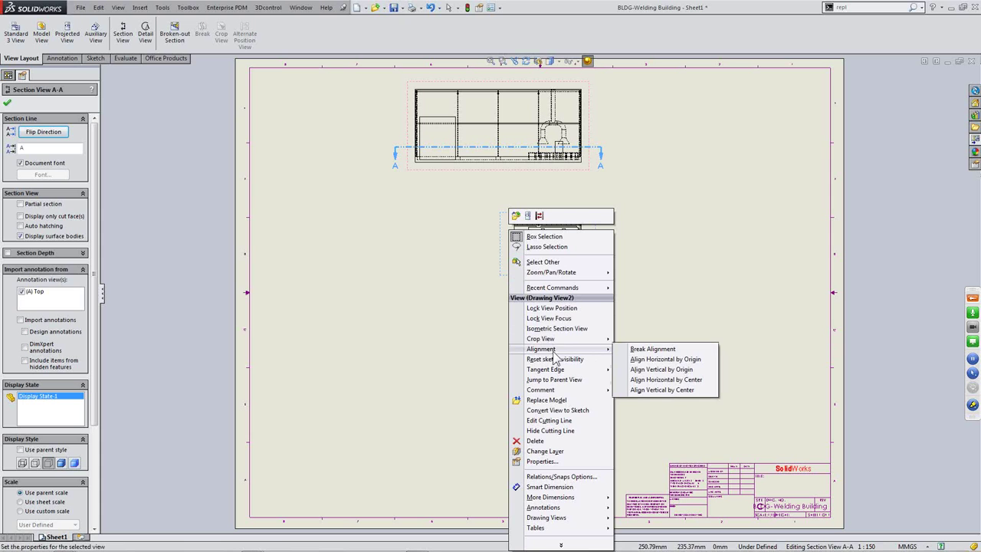
{"action": "left_click", "coordinate": [664, 350]}
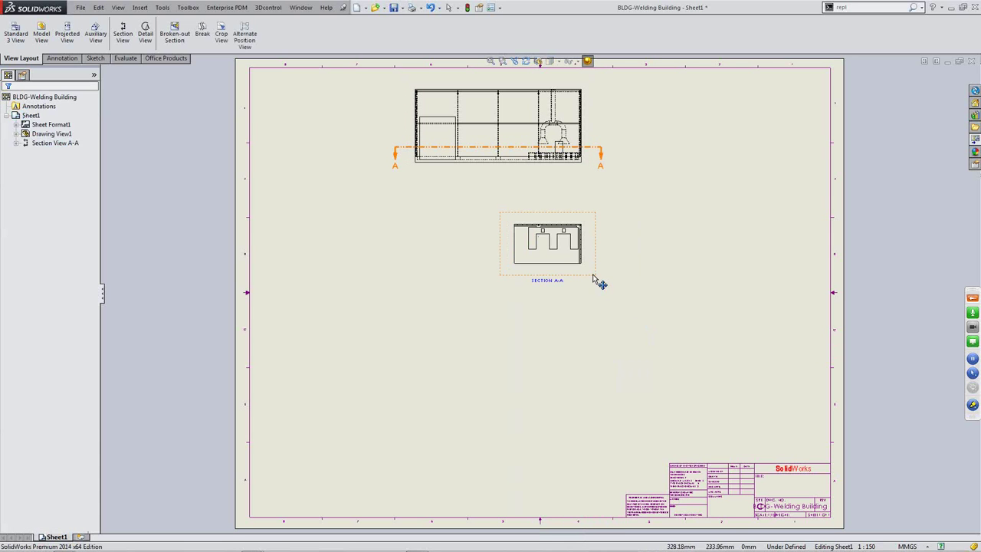
{"action": "mouse_move", "coordinate": [596, 279]}
{"action": "left_mouse_down"}
{"action": "mouse_move", "coordinate": [462, 328]}
{"action": "mouse_move", "coordinate": [606, 317]}
{"action": "mouse_move", "coordinate": [590, 314]}
{"action": "left_mouse_up"}
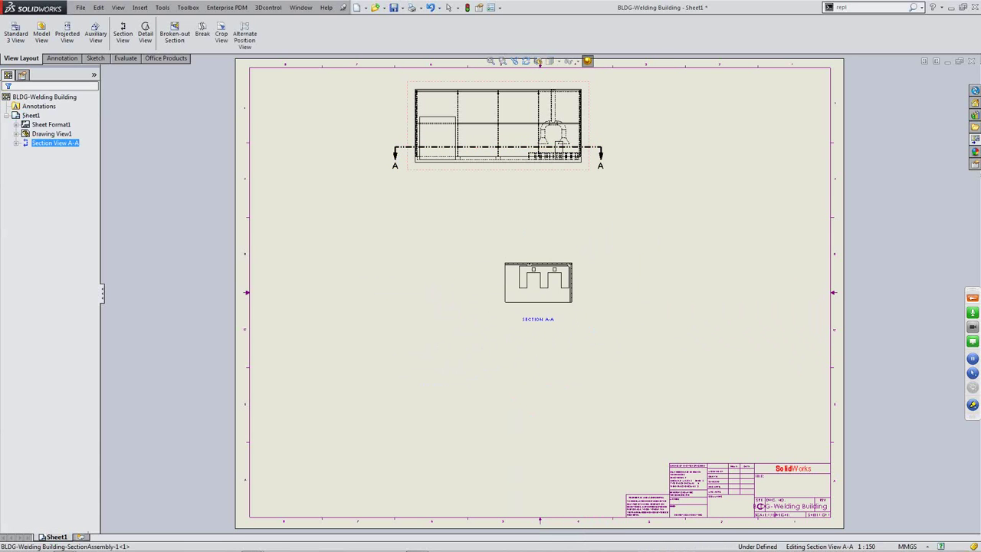
Hide parent Drawing View1 while keeping Section A-A visible, then move the section up and left.
{"action": "left_click", "coordinate": [431, 192]}
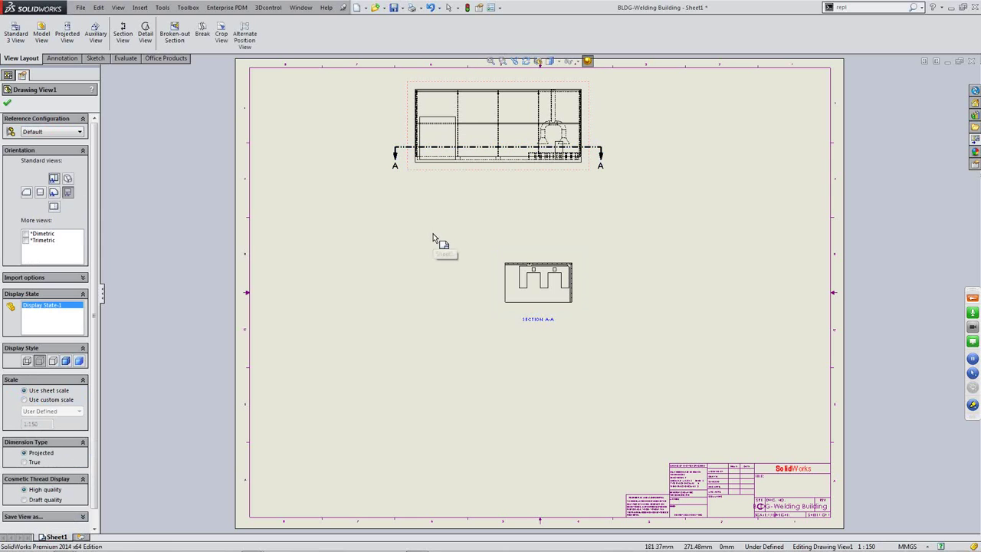
{"action": "left_click", "coordinate": [8, 74]}
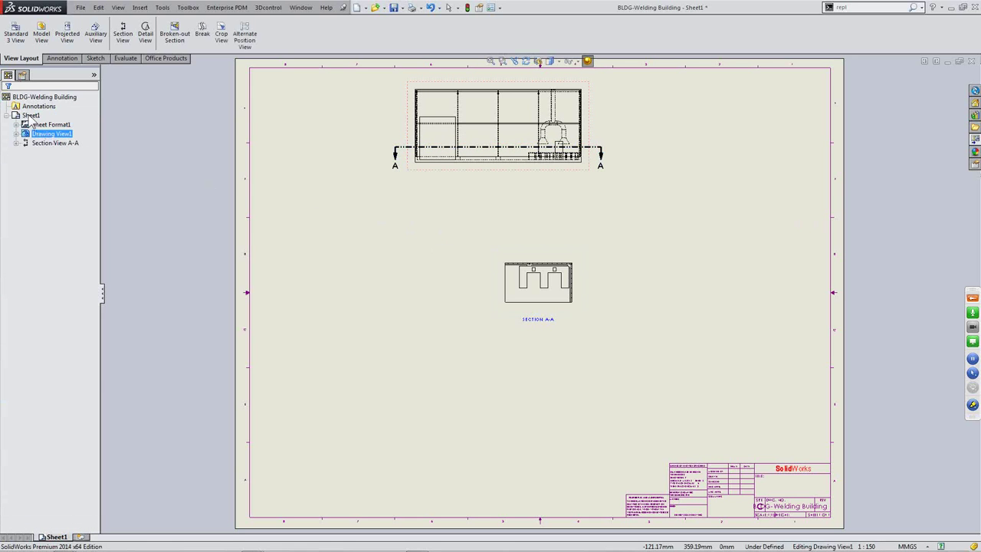
{"action": "right_click", "coordinate": [40, 137]}
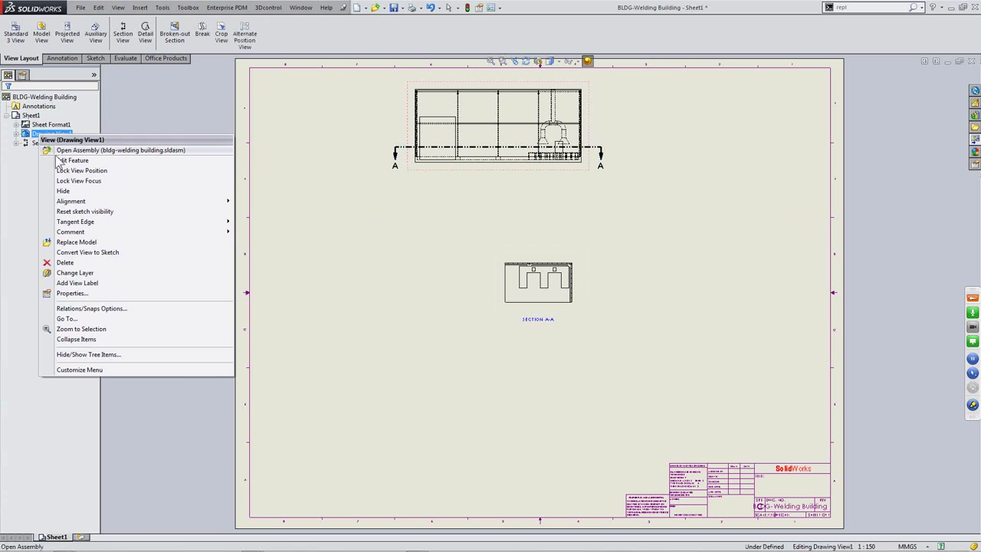
{"action": "left_click", "coordinate": [73, 195]}
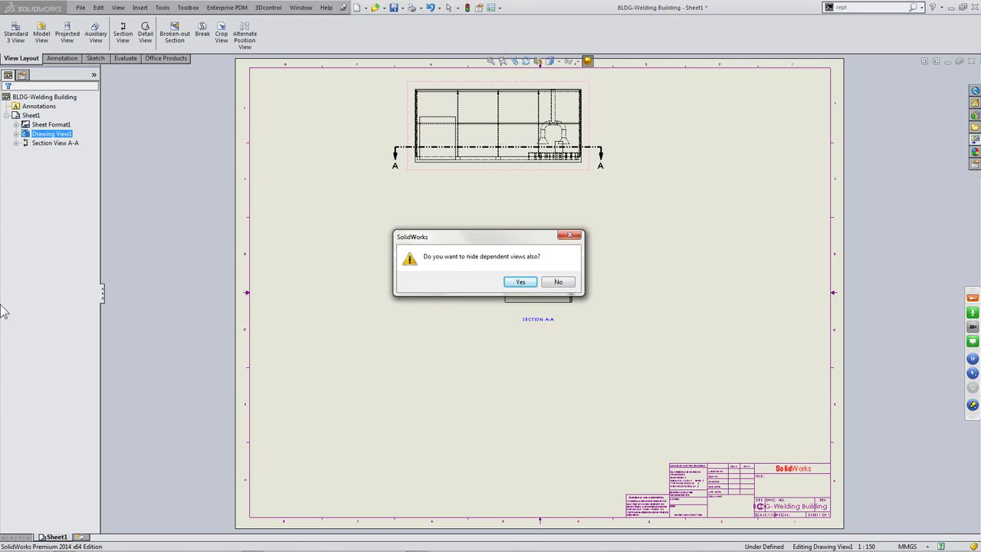
{"action": "left_click", "coordinate": [559, 281]}
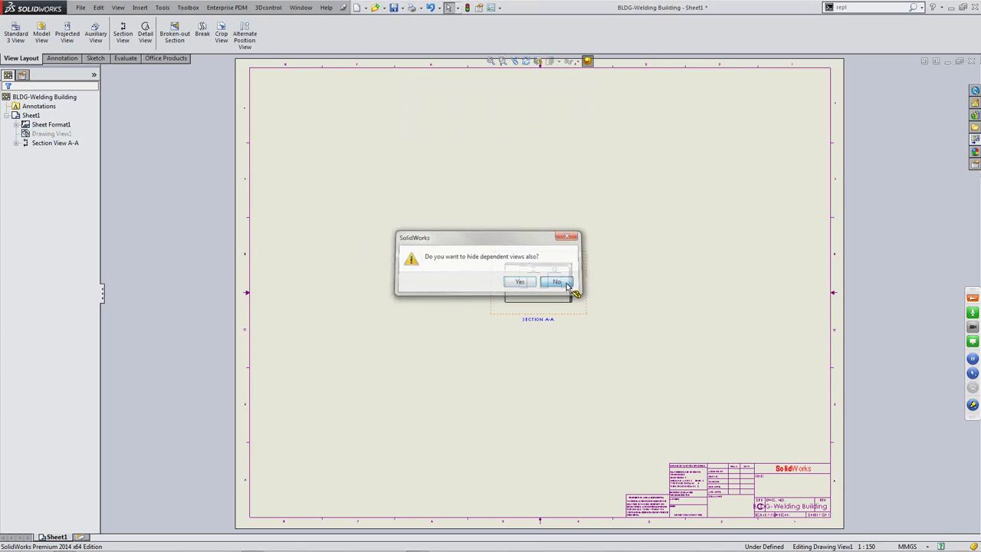
{"action": "left_click_drag", "start_coordinate": [584, 287], "coordinate": [499, 212]}
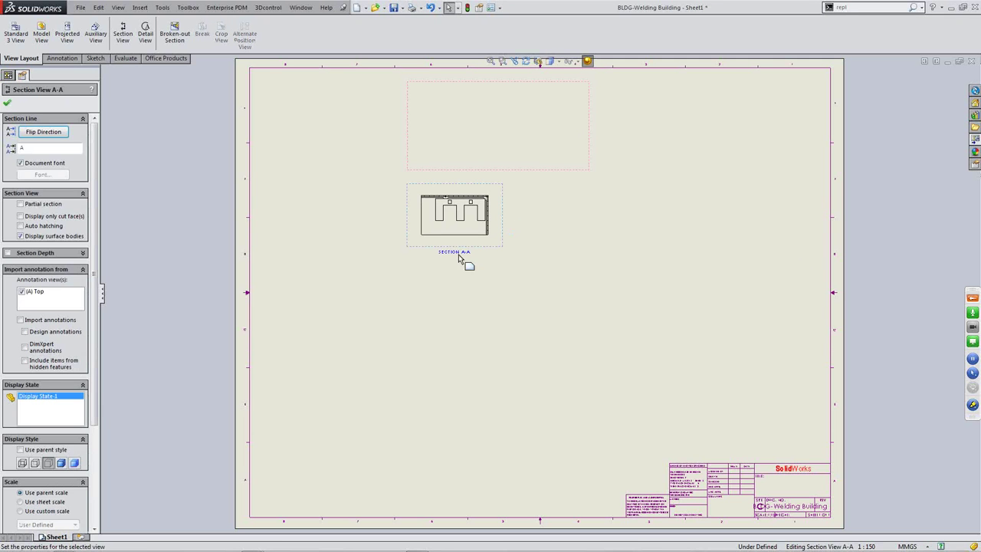
Give Section A-A a custom 1:15 scale and move the enlarged view on the sheet.
{"action": "left_click_drag", "start_coordinate": [95, 386], "coordinate": [113, 493]}
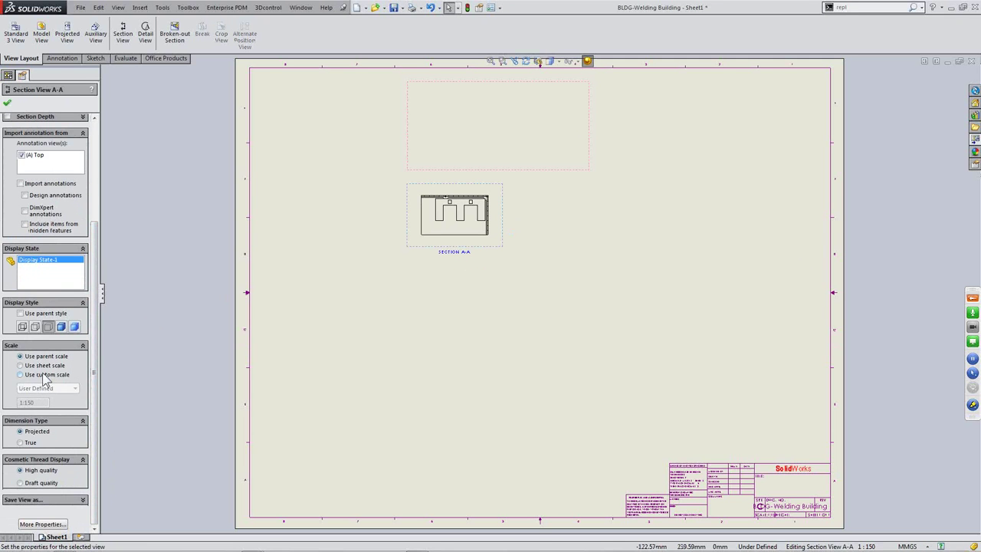
{"action": "left_click", "coordinate": [46, 375]}
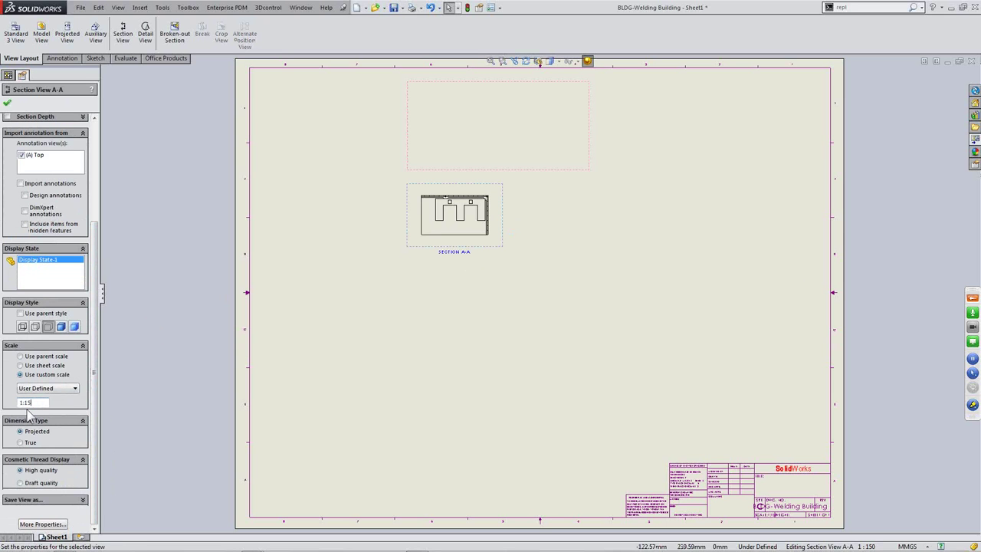
{"action": "key", "text": "Return"}
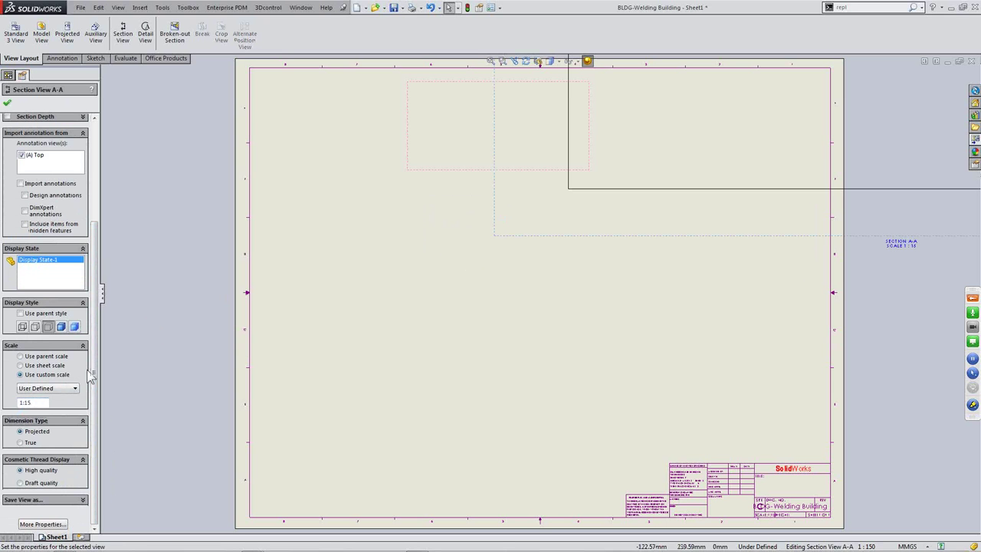
{"action": "left_click", "coordinate": [7, 104]}
{"action": "left_click_drag", "start_coordinate": [712, 237], "coordinate": [368, 505]}
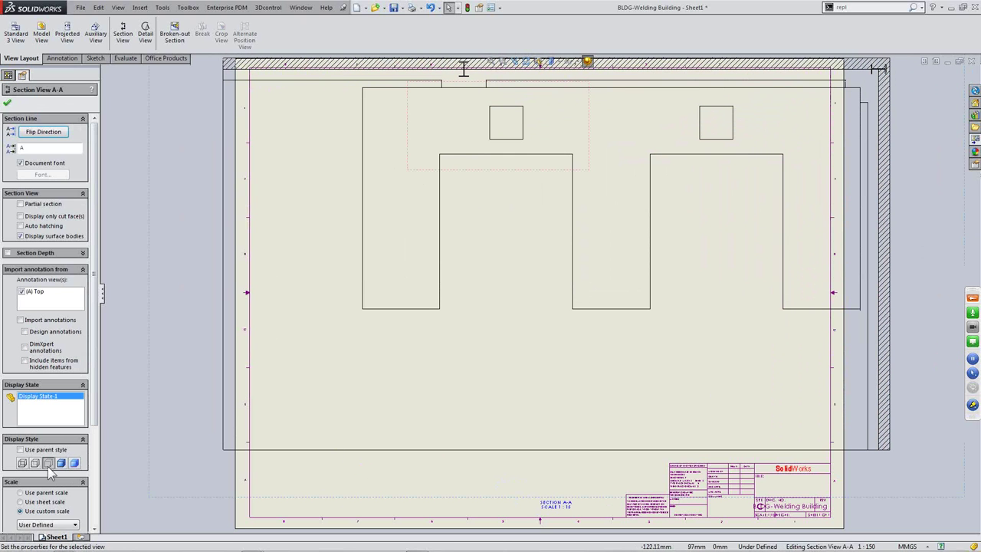
Change the custom scale to 1:20, reposition the section view, and clear the selection.
{"action": "scroll", "coordinate": [87, 438], "scroll_direction": "down", "scroll_amount": 3}
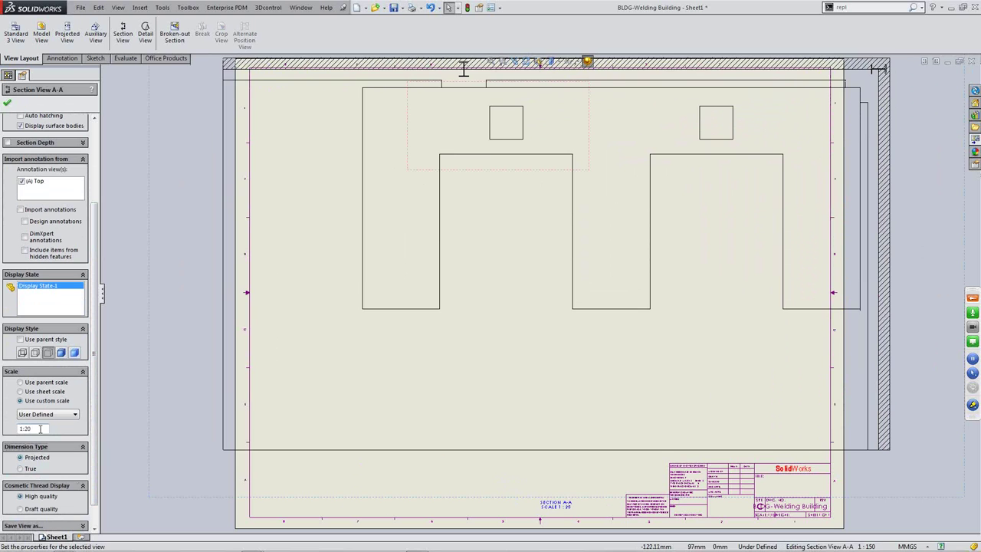
{"action": "key", "text": "Return"}
{"action": "left_click_drag", "start_coordinate": [340, 506], "coordinate": [437, 456]}
{"action": "left_click", "coordinate": [449, 479]}
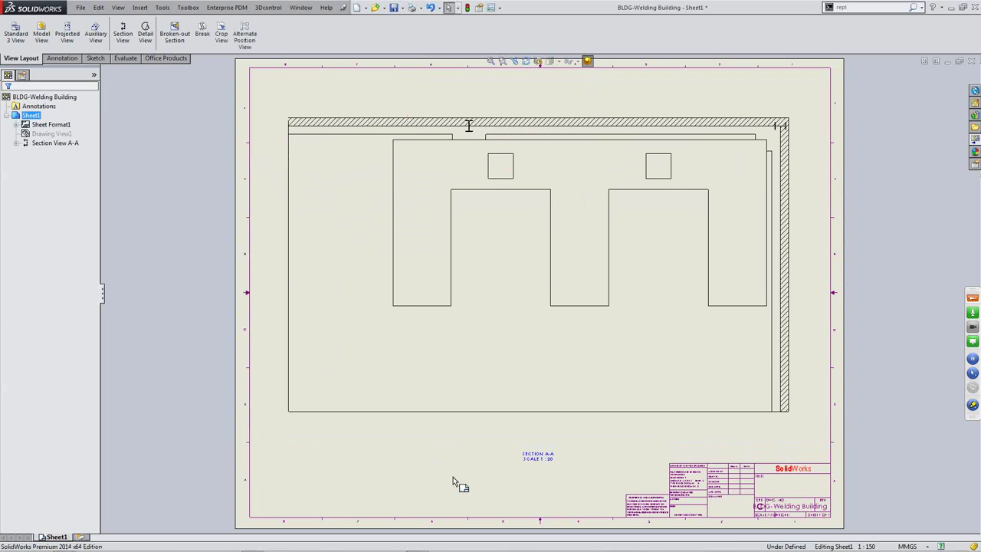
{"action": "left_click", "coordinate": [54, 135]}
{"action": "left_click", "coordinate": [56, 144]}
{"action": "left_click", "coordinate": [222, 305]}
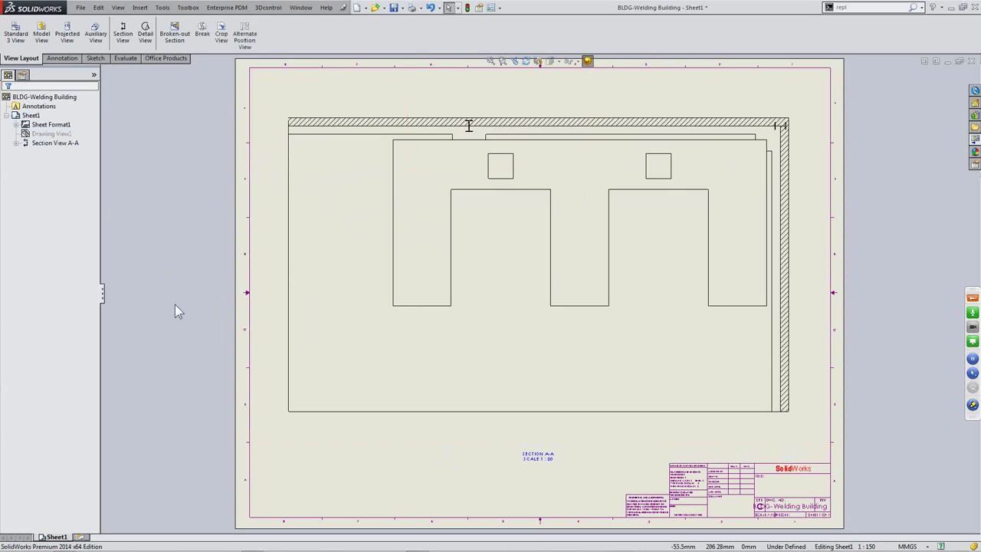